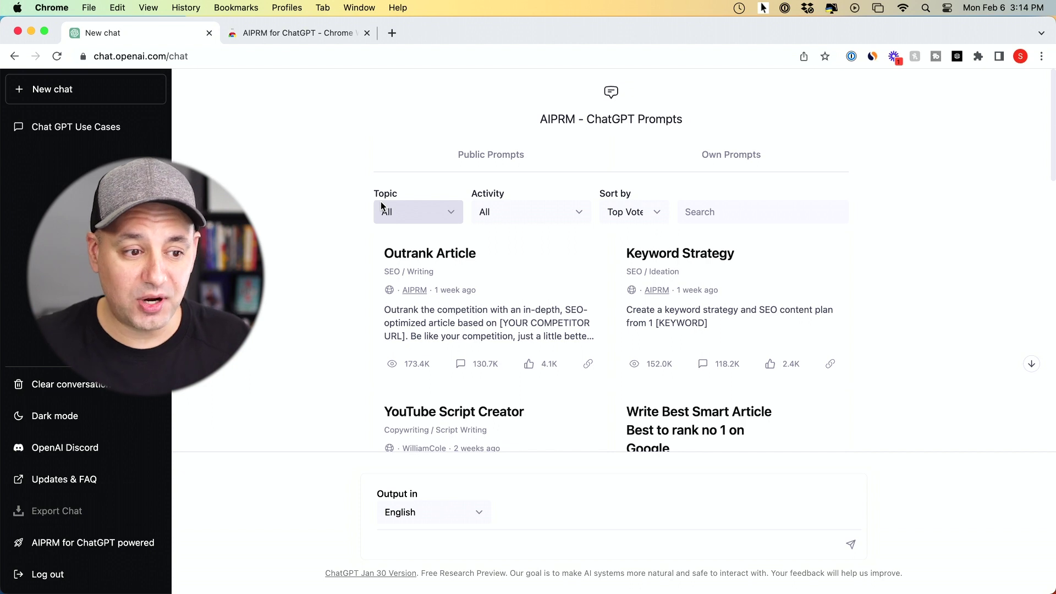
Filter the AIPRM prompt library to the Marketing topic
click(400, 213)
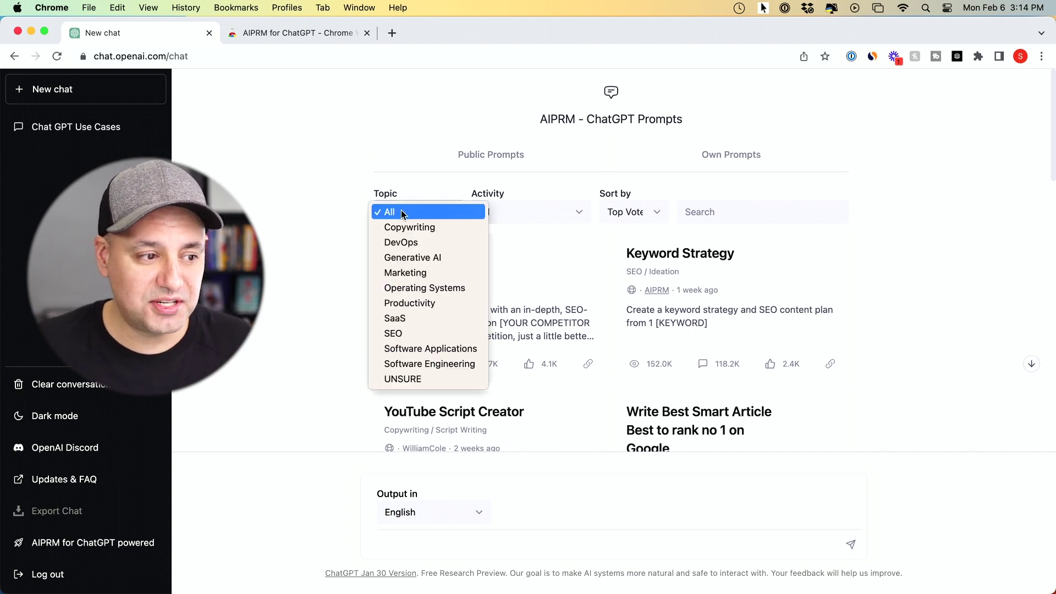
click(416, 278)
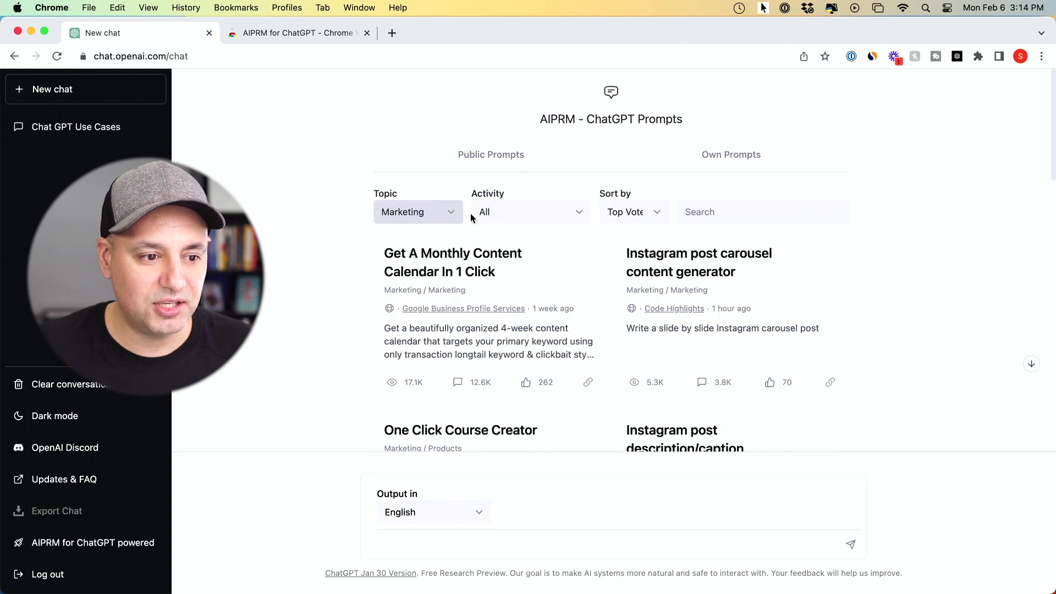
scroll(538, 276, down, 1)
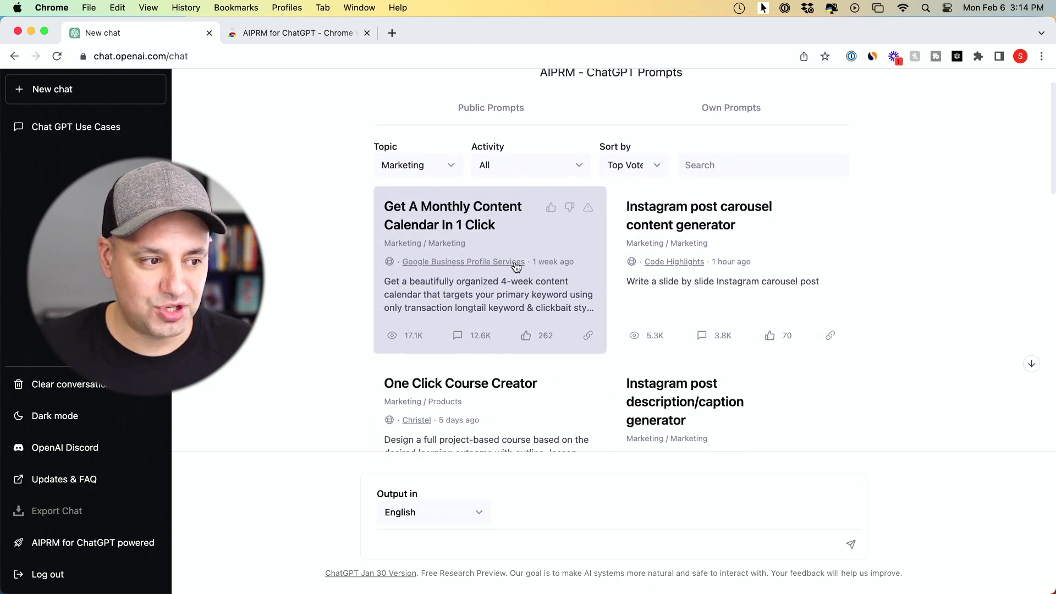
scroll(495, 247, down, 3)
scroll(473, 229, down, 3)
scroll(473, 229, down, 2)
scroll(473, 229, down, 2)
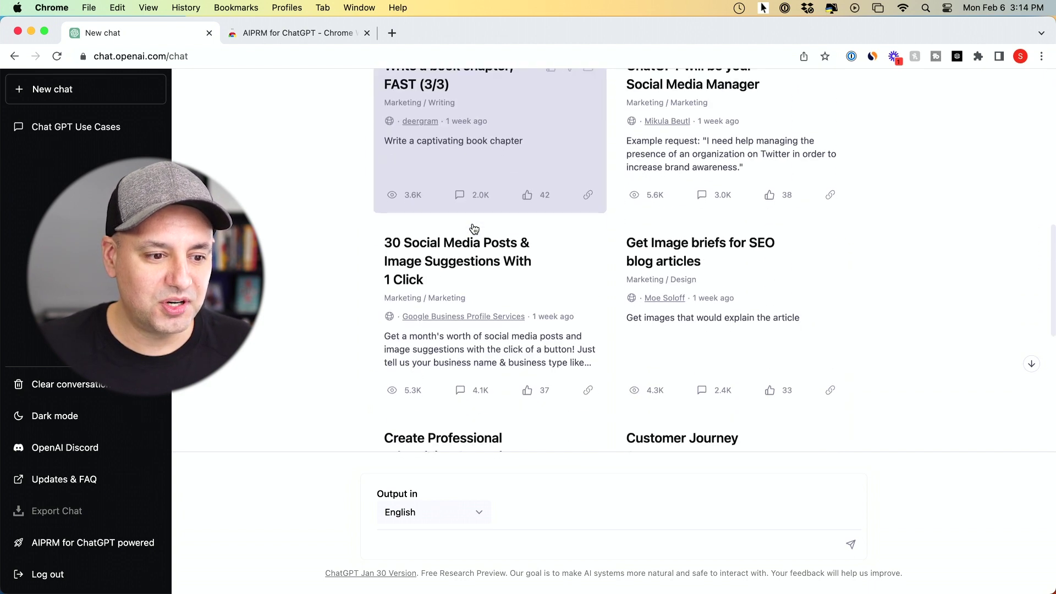
scroll(472, 228, down, 1)
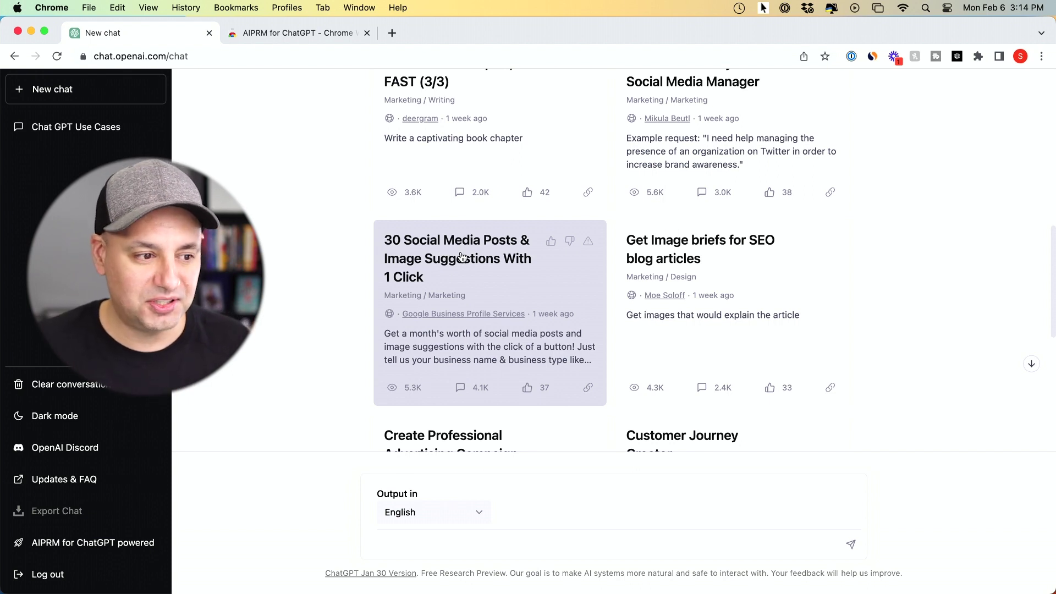
Run the 30 Social Media Posts prompt for New Slate Films, a video production company
click(461, 258)
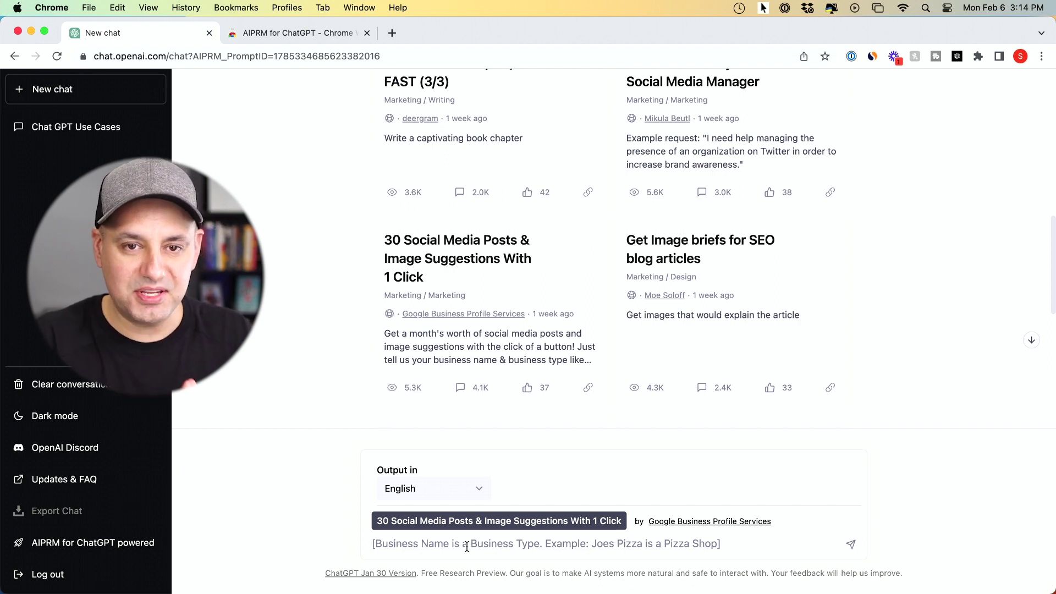
text(New Slate Films is a video production company)
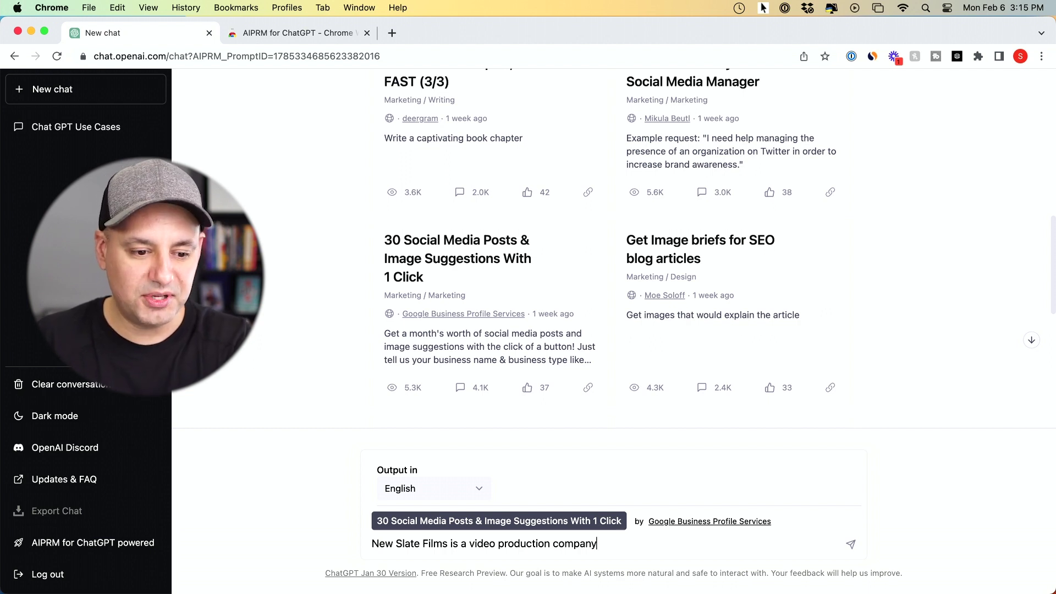
key(Return)
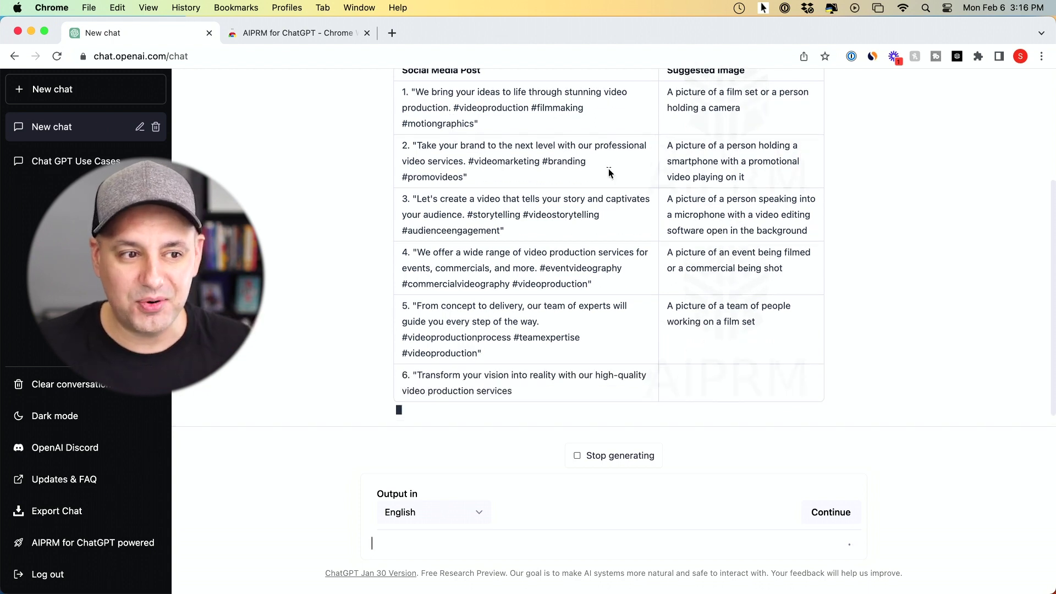
scroll(660, 186, up, 1)
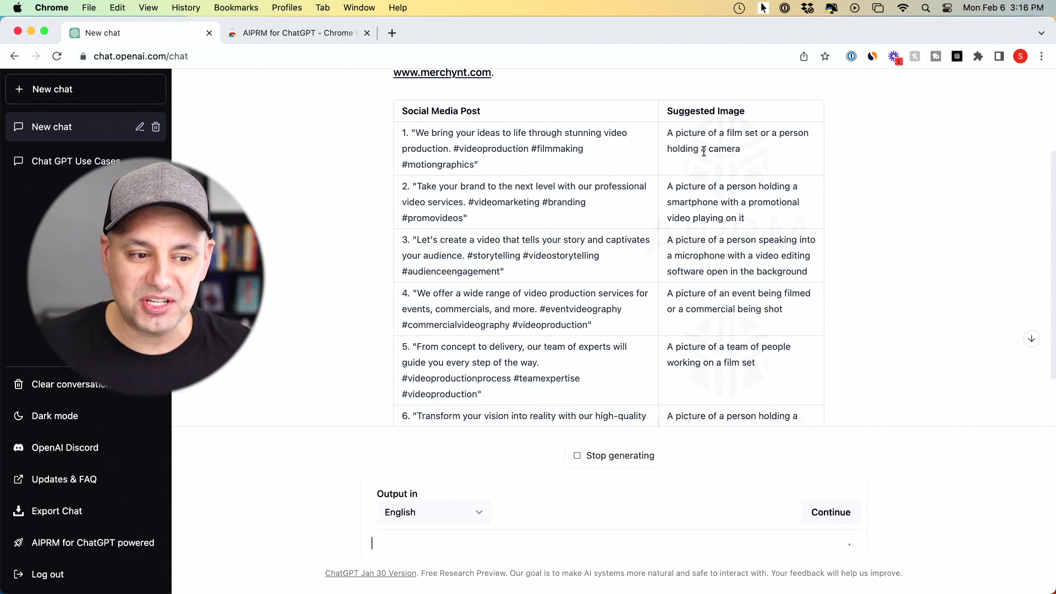
scroll(703, 151, up, 2)
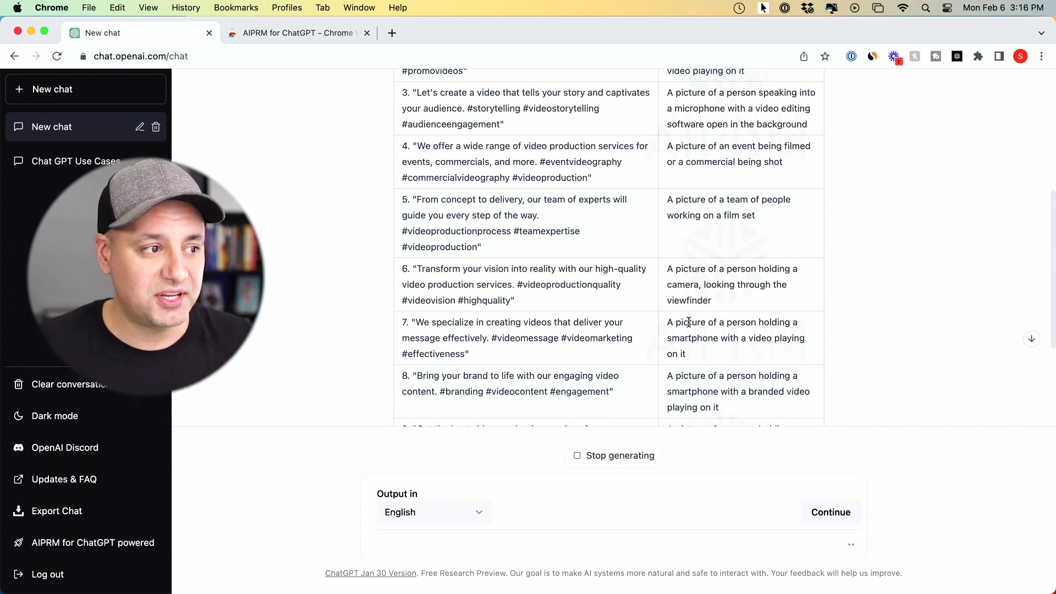
Copy post 5's suggested image text about a team working on a film set
click(393, 34)
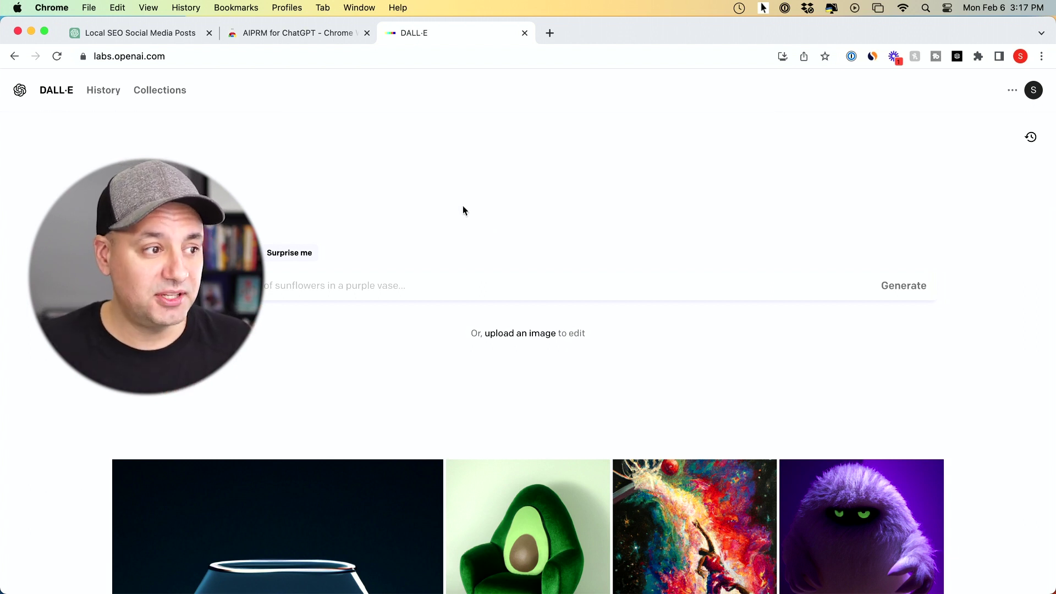
click(141, 38)
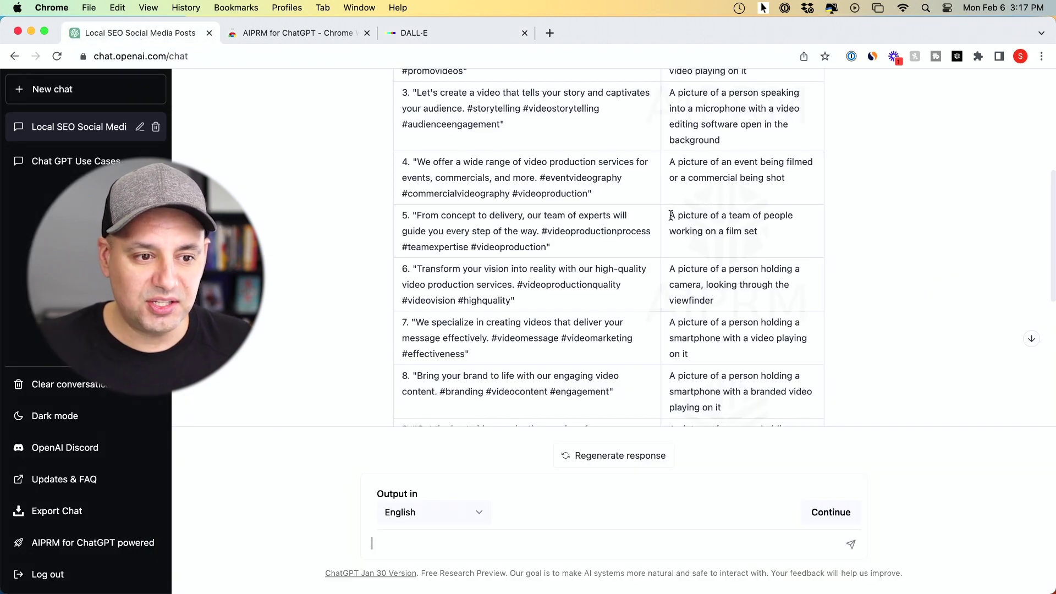
drag(670, 216, 767, 237)
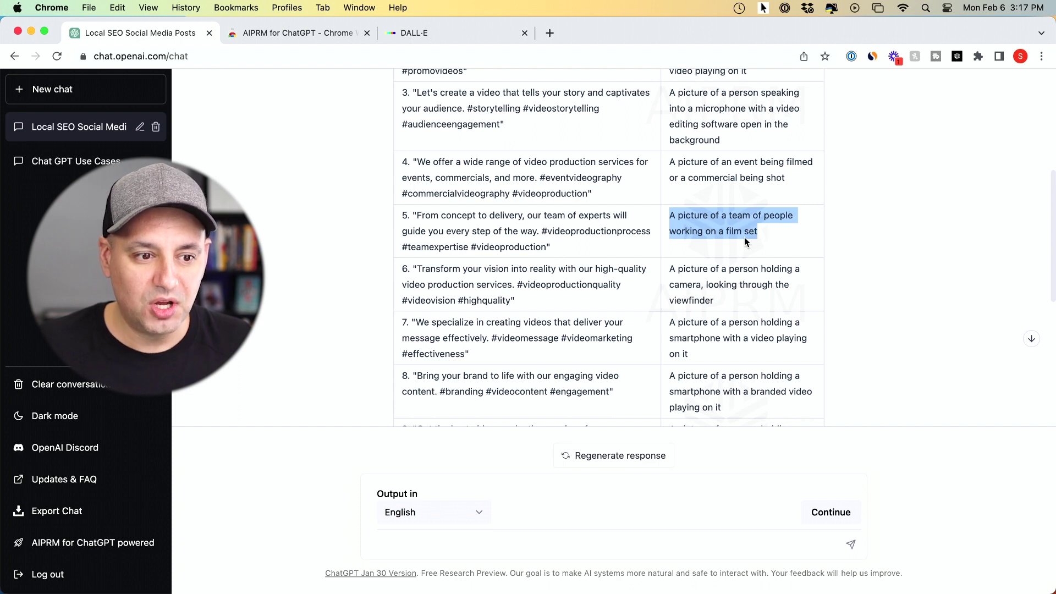
Generate DALL-E images from the pasted film-set team description
click(437, 33)
click(295, 293)
key(super+v)
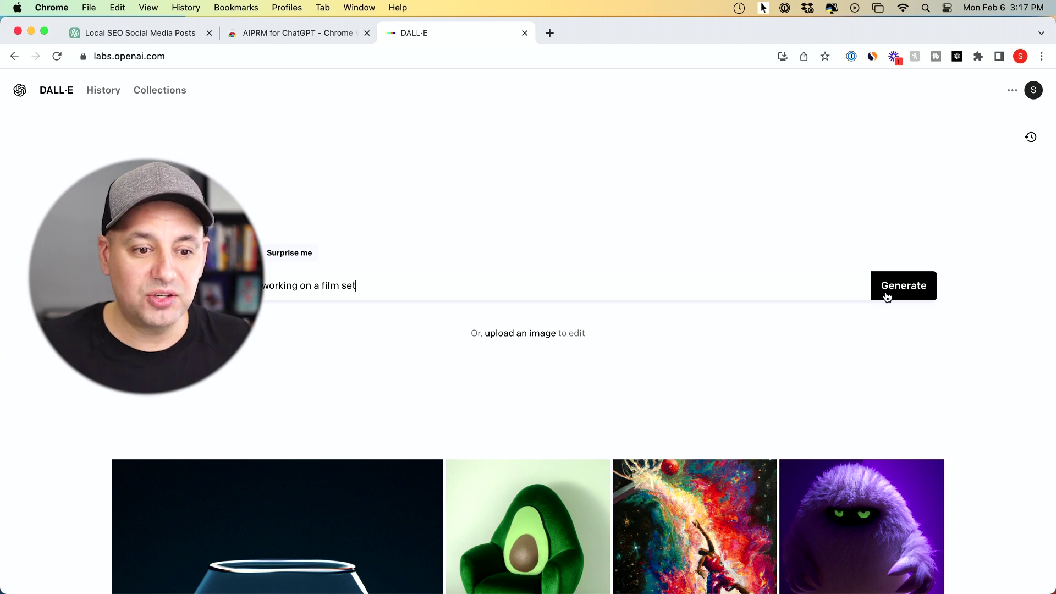
click(886, 291)
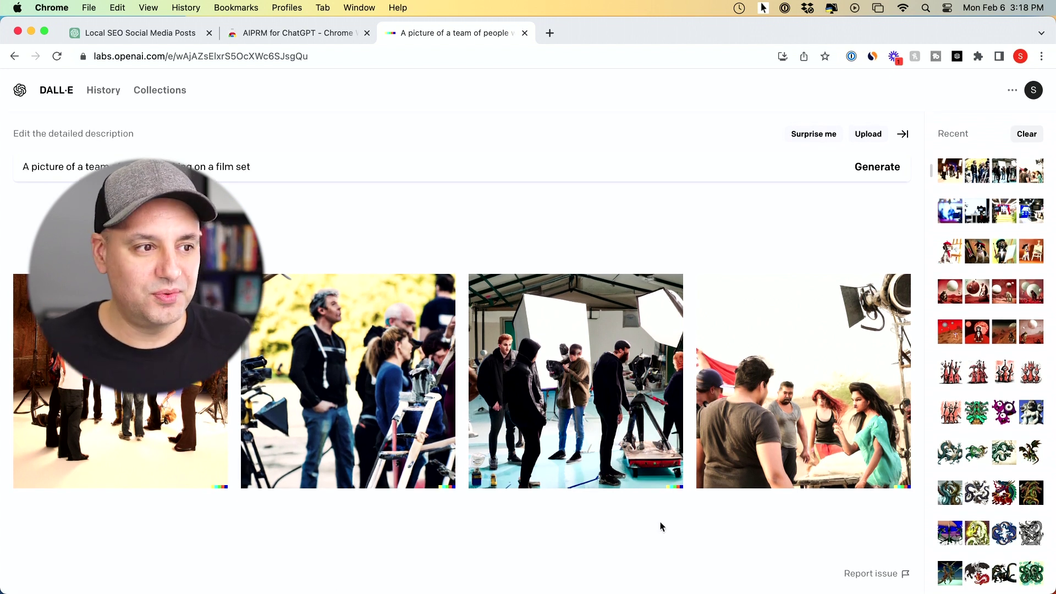
click(549, 33)
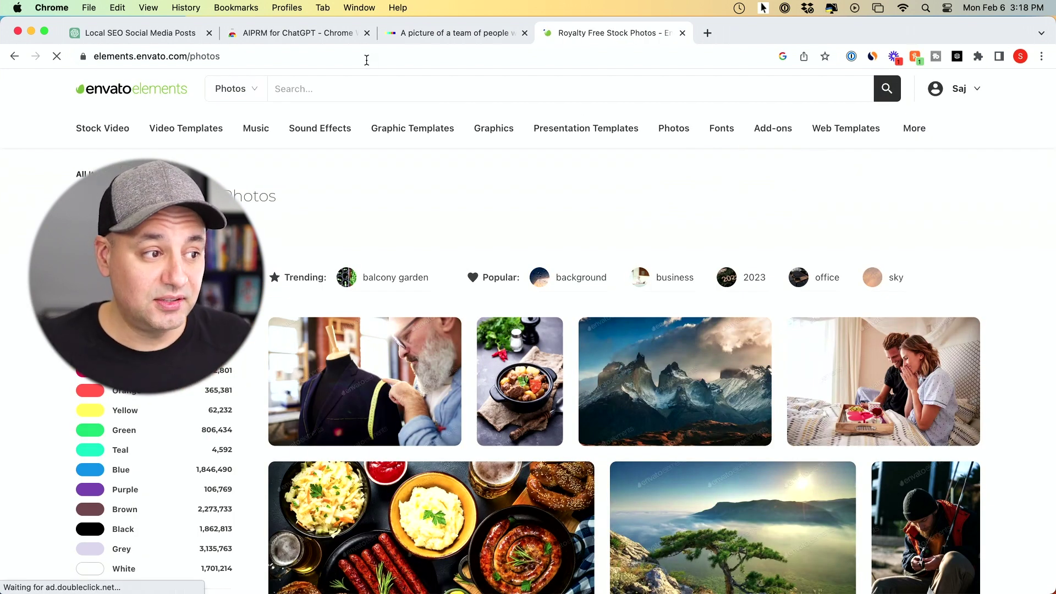
Search Envato Elements for 'a team on a film set' and open the camera crew photo
click(370, 86)
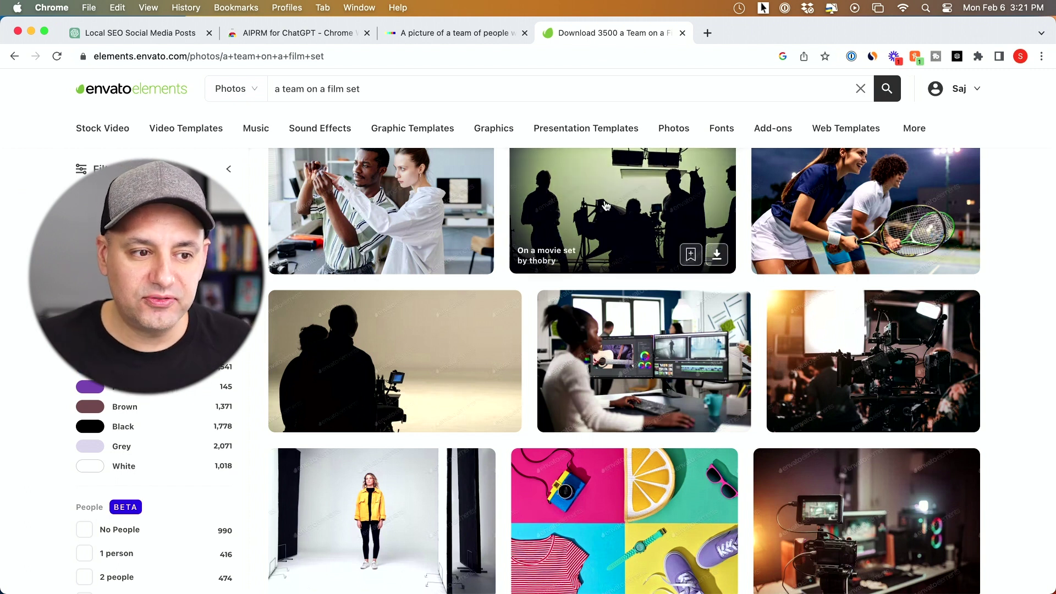
scroll(867, 388, up, 1)
click(869, 371)
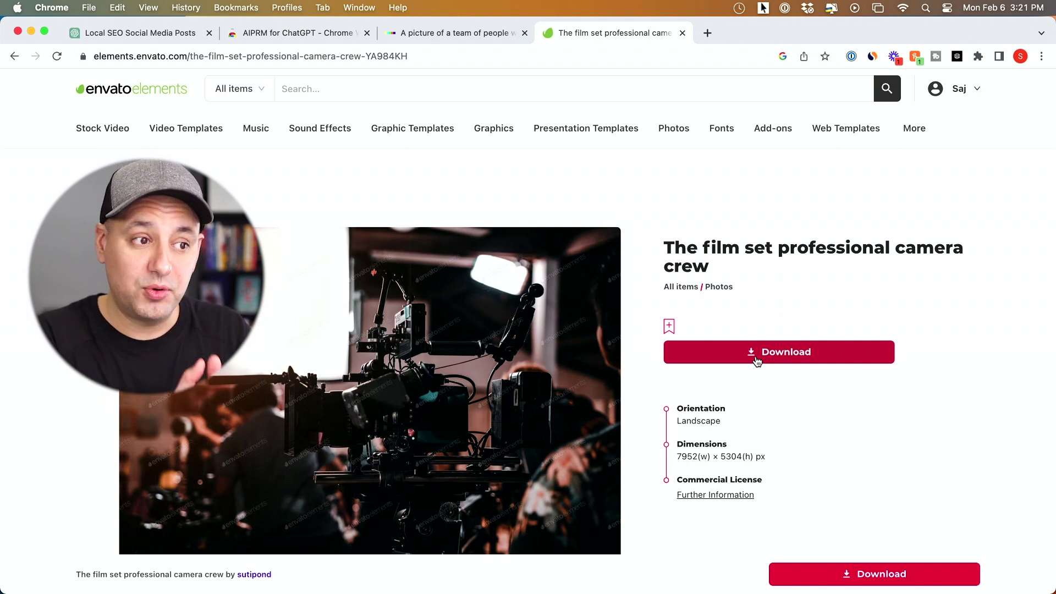
click(126, 34)
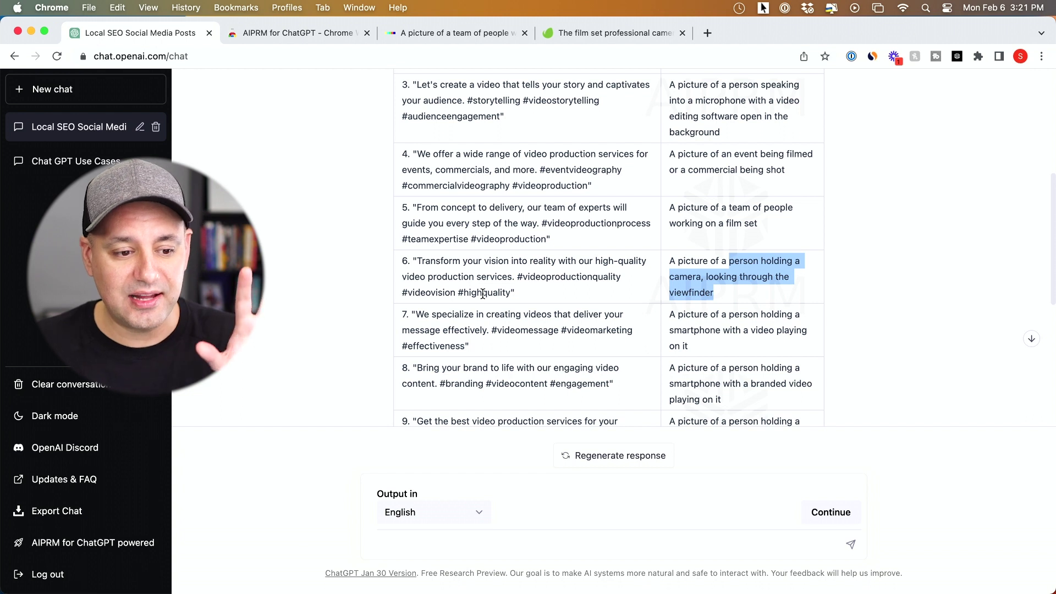
scroll(482, 293, down, 3)
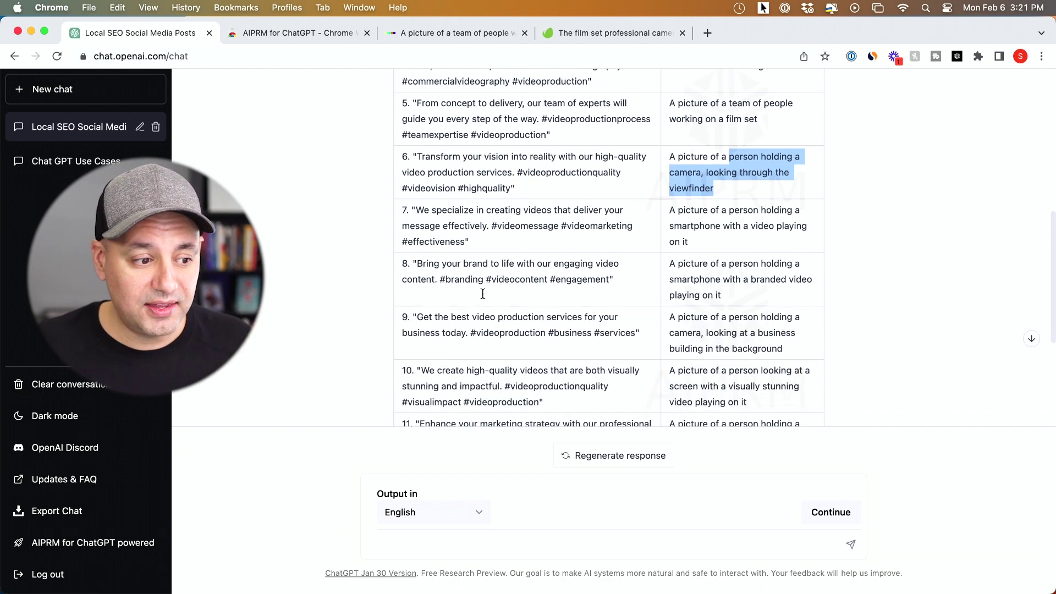
scroll(482, 294, down, 3)
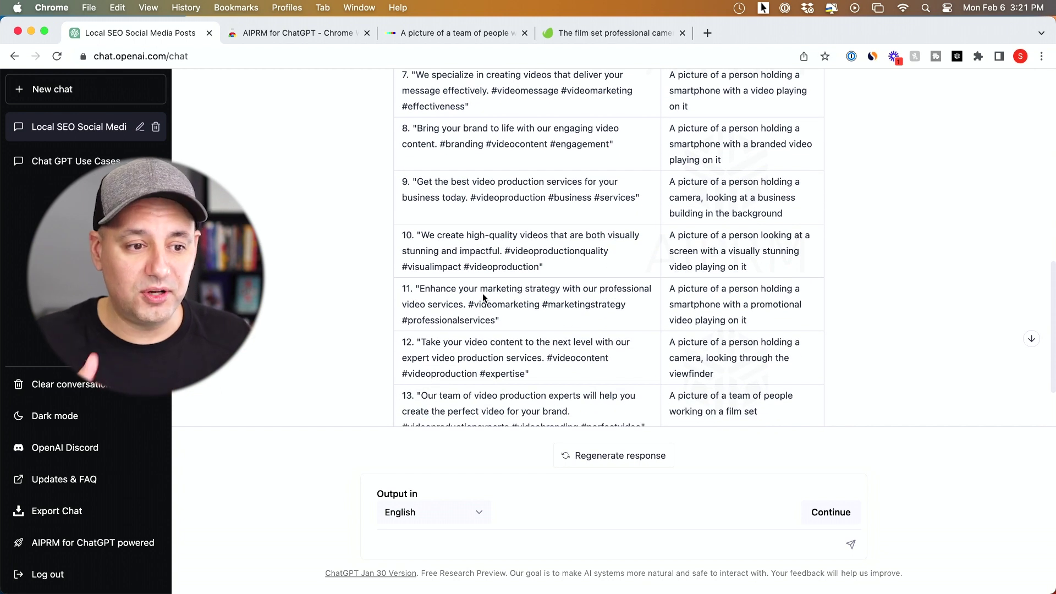